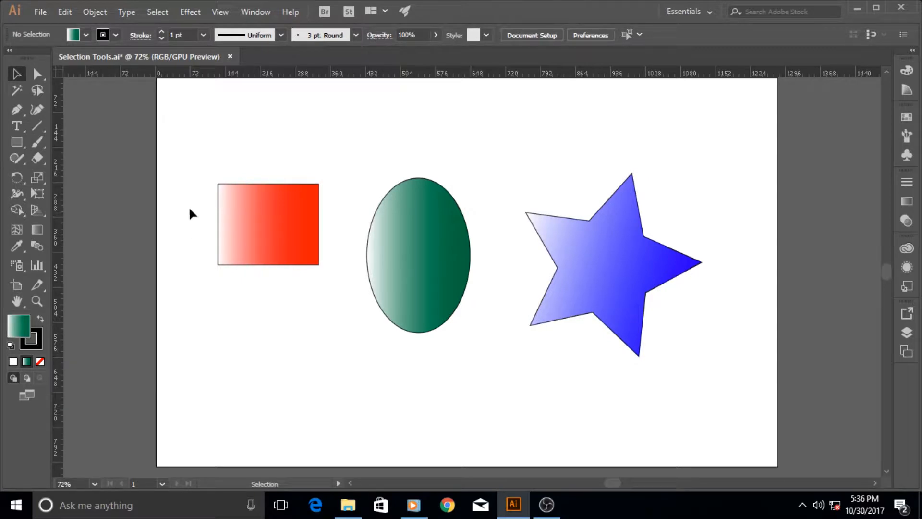
Step: Select the red rectangle, the green ellipse and the blue star one at a time as whole objects, ending on the rectangle
click(243, 219)
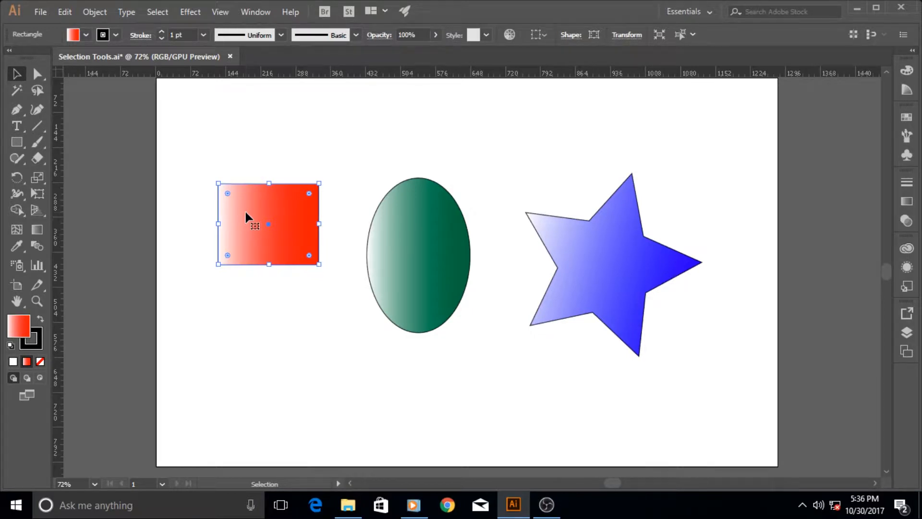
click(412, 244)
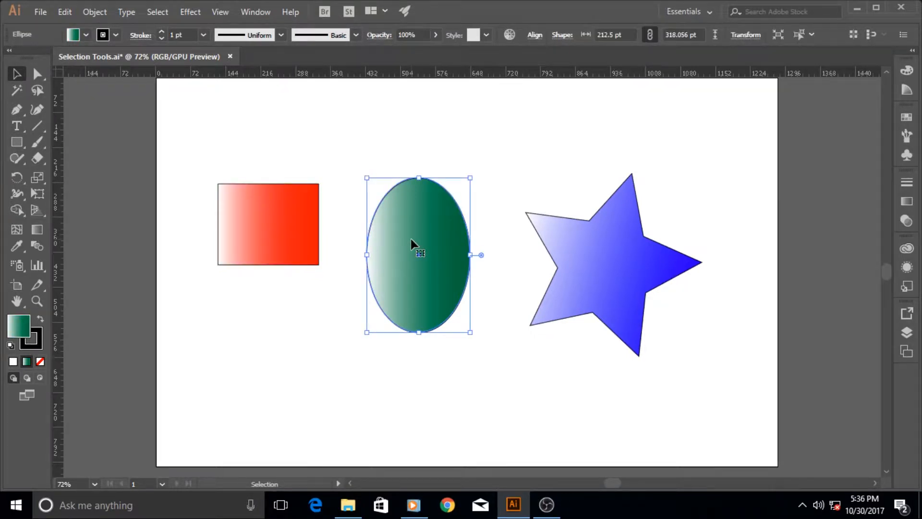
click(586, 238)
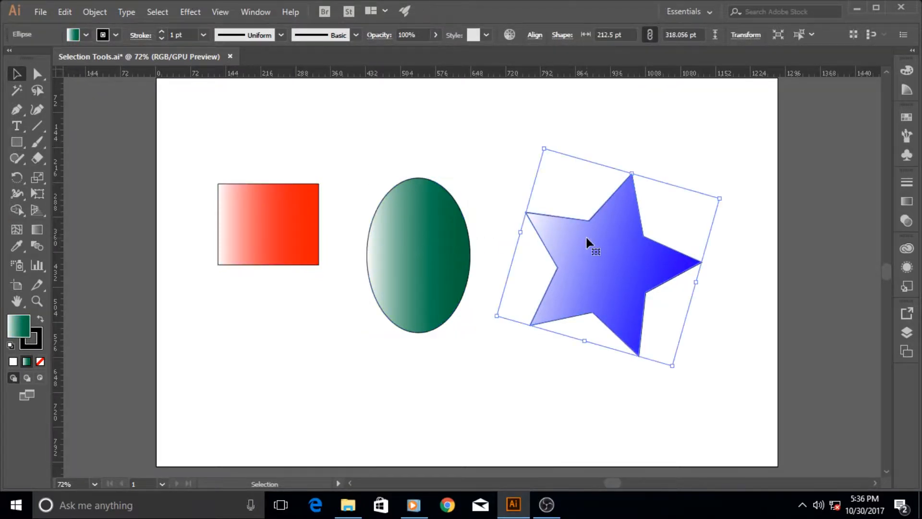
click(403, 241)
click(291, 225)
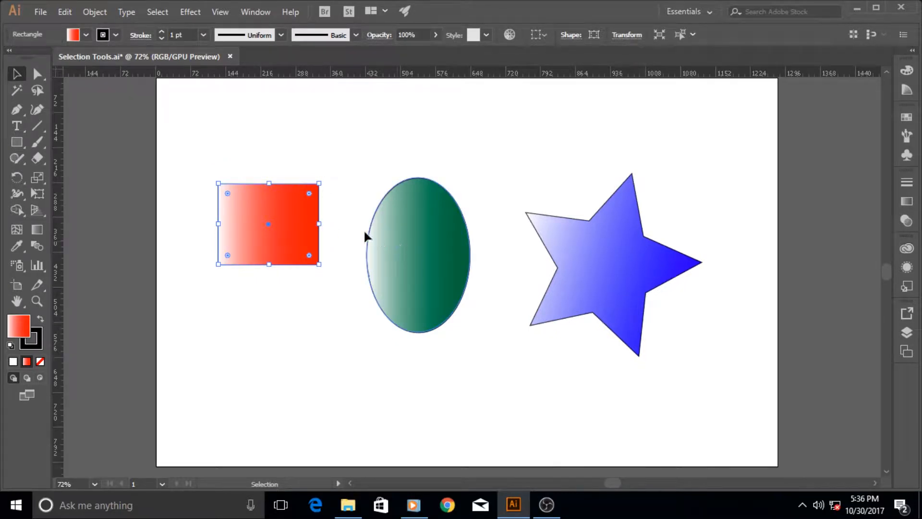
Step: Rotate the green ellipse slightly counterclockwise and resize it to about 215 by 324 pt using its bounding box
click(386, 252)
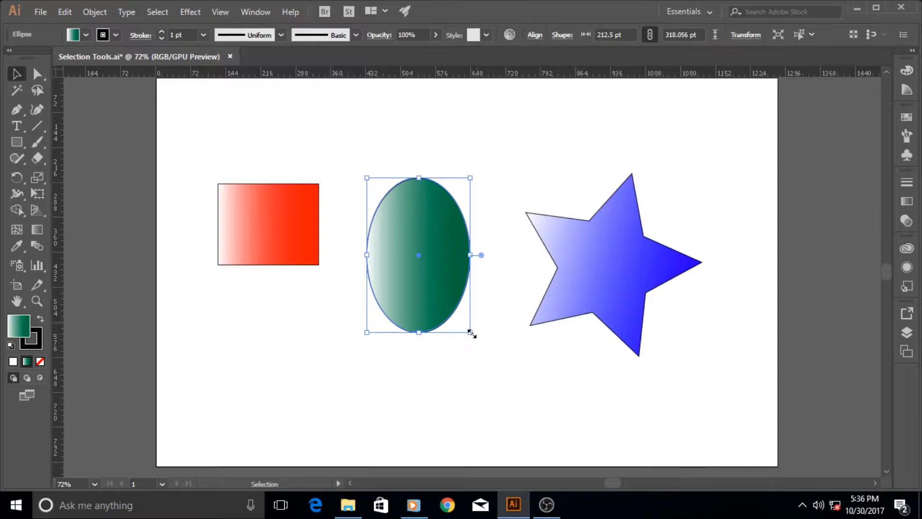
drag(471, 333, 497, 321)
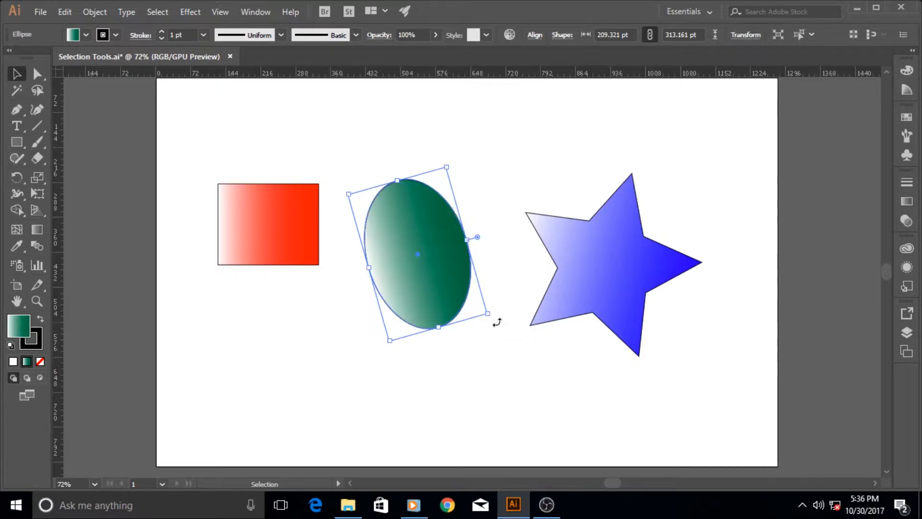
click(491, 322)
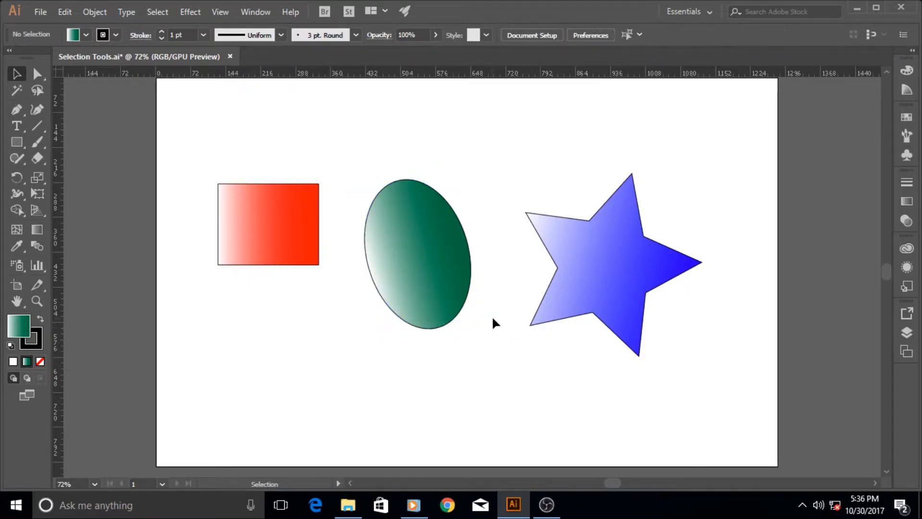
click(428, 286)
drag(488, 314, 491, 318)
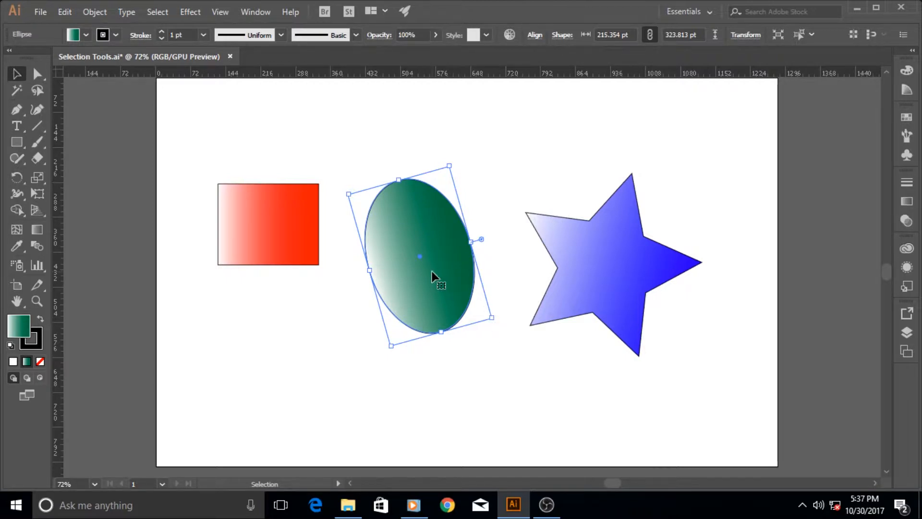
Step: Marquee-select the rectangle and ellipse, add the star to the selection, and remove the rectangle from it
click(574, 257)
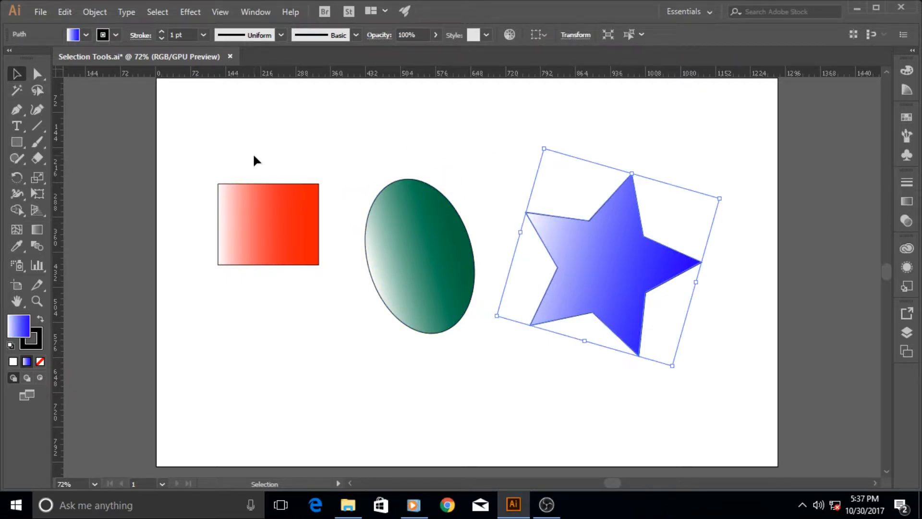
drag(248, 134, 413, 225)
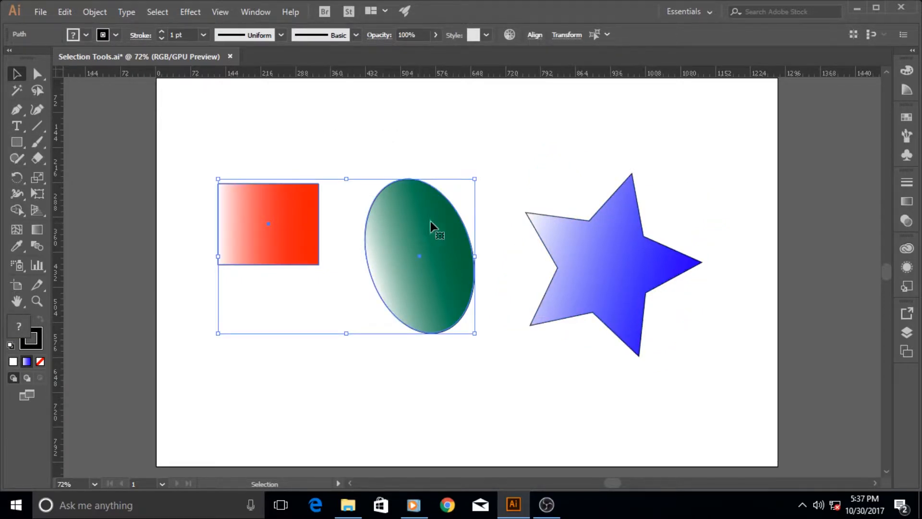
shift+click(592, 244)
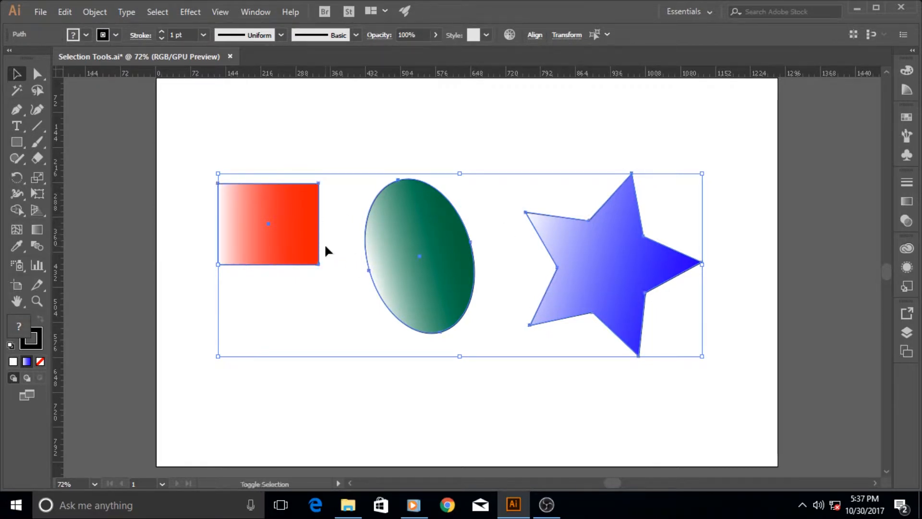
shift+click(293, 221)
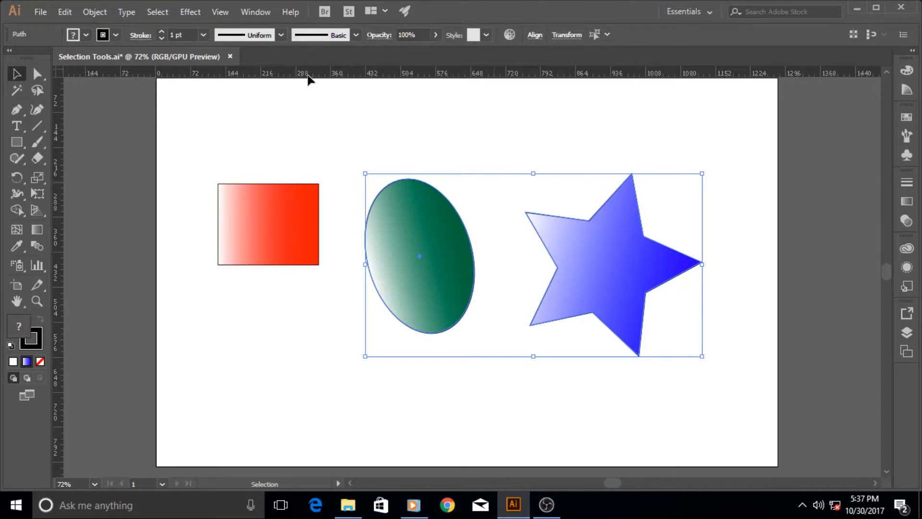
Step: Hide the bounding box around the selected ellipse and star, and show it again
click(219, 12)
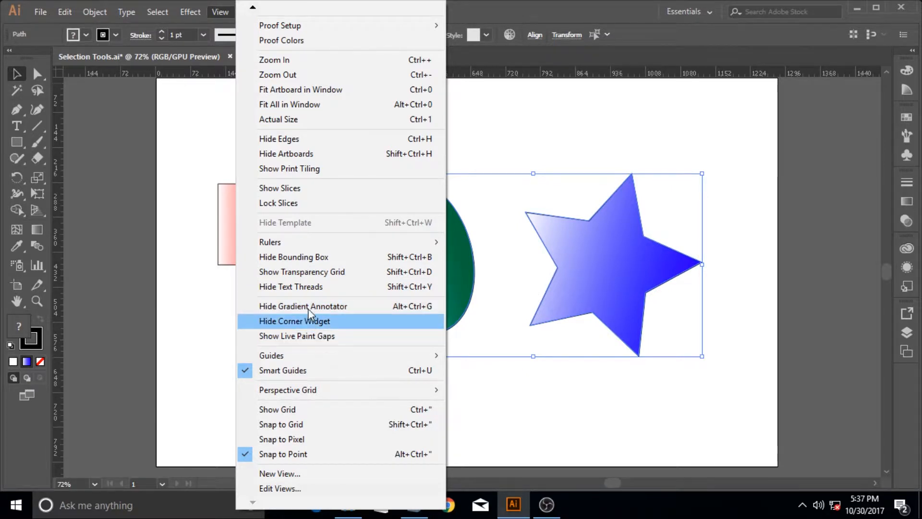
click(278, 258)
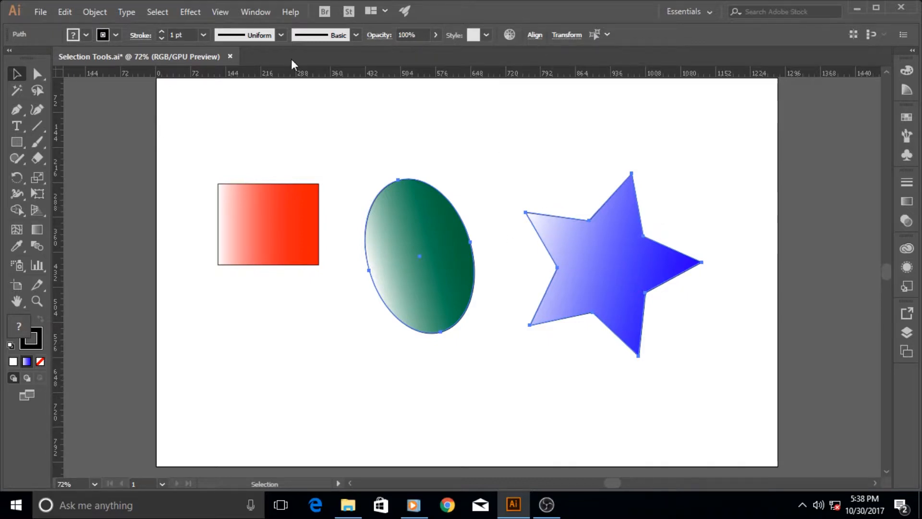
click(223, 12)
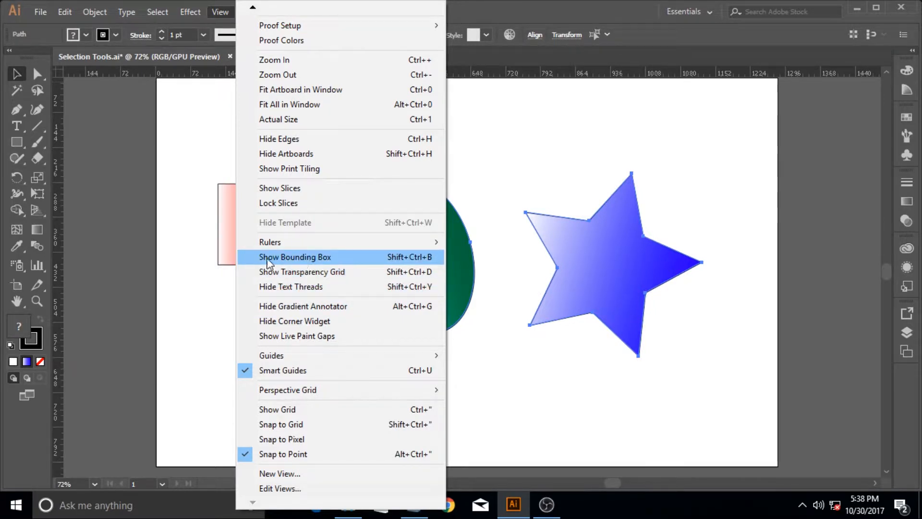
click(303, 262)
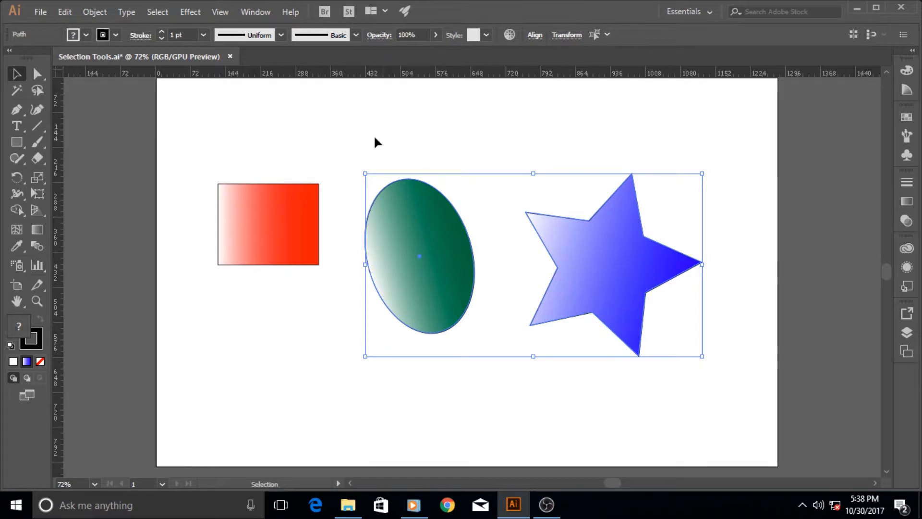
Step: Select all three shapes with a single marquee using the Selection tool, and clear the selection
click(164, 110)
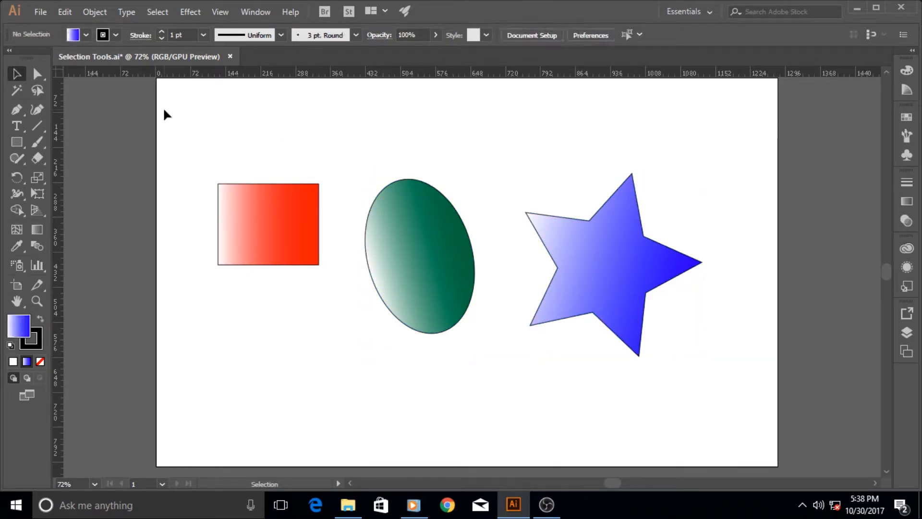
click(15, 75)
drag(189, 123, 731, 419)
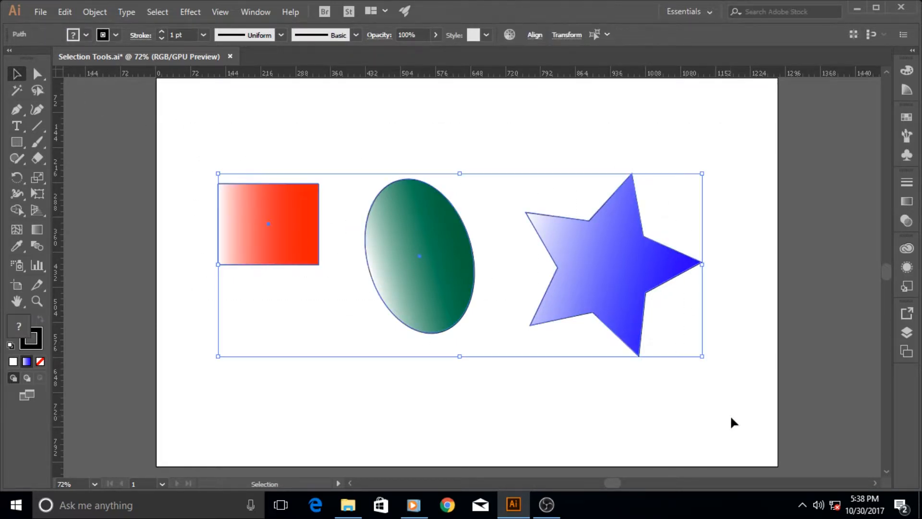
click(212, 143)
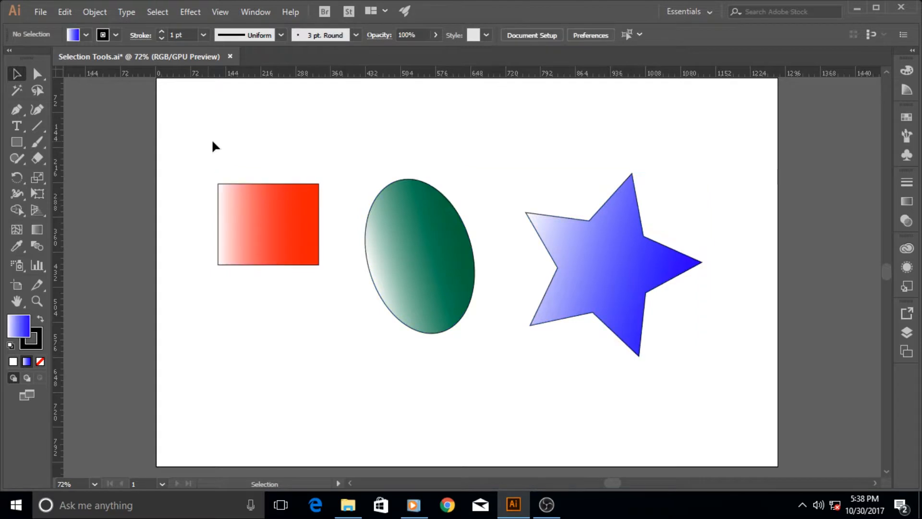
Step: Marquee-select the ellipse and star, and replace that selection with one covering all three shapes
drag(351, 157, 570, 359)
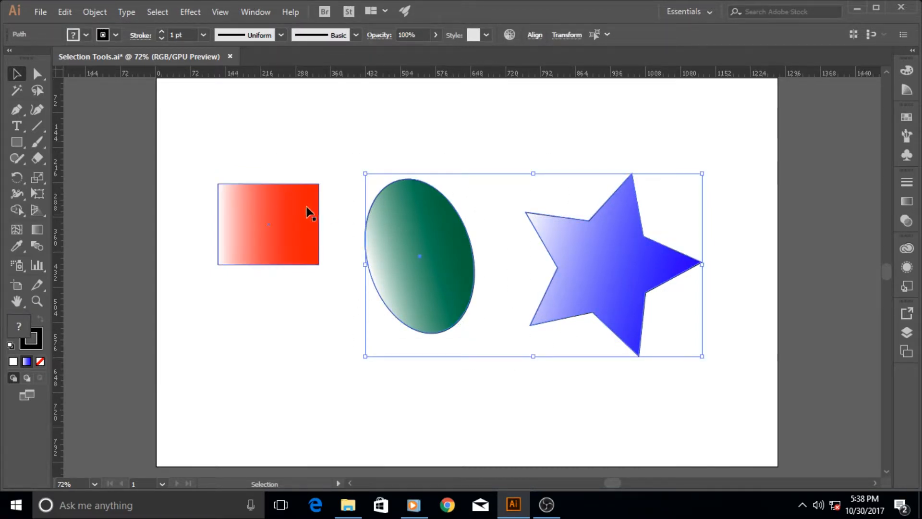
key(a)
drag(185, 142, 679, 388)
key(v)
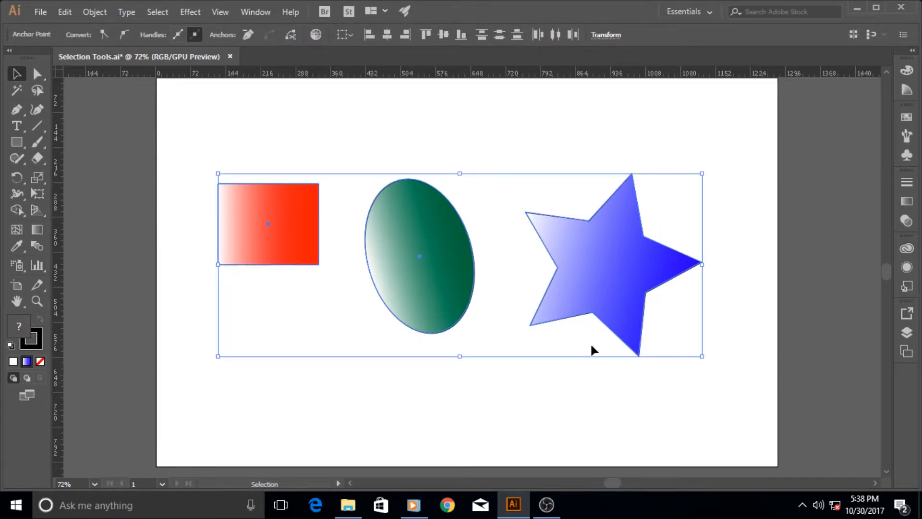
Step: Remove the green ellipse from the selection while keeping the rectangle and star, and deselect everything
shift+click(310, 222)
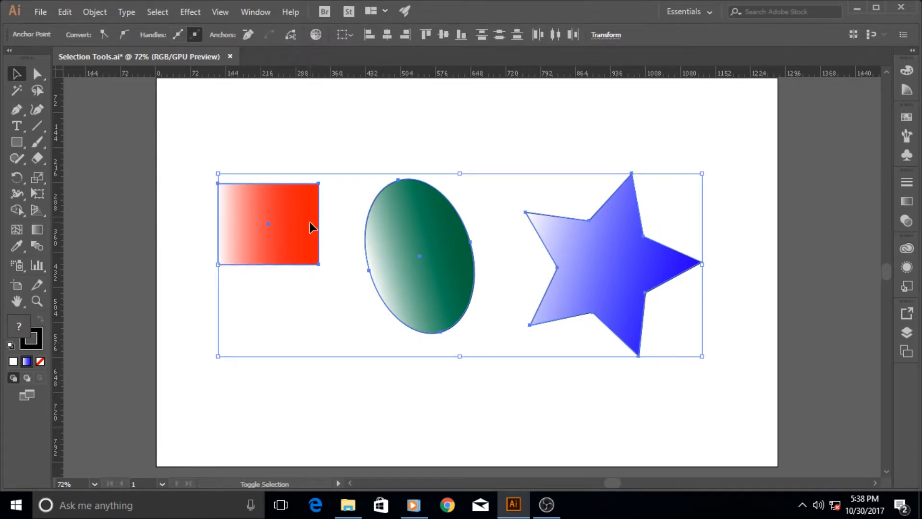
shift+click(413, 230)
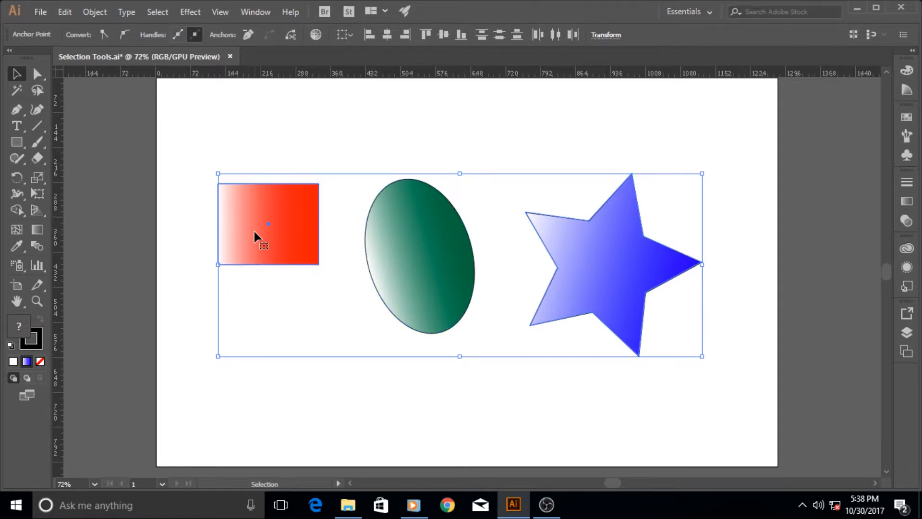
click(158, 207)
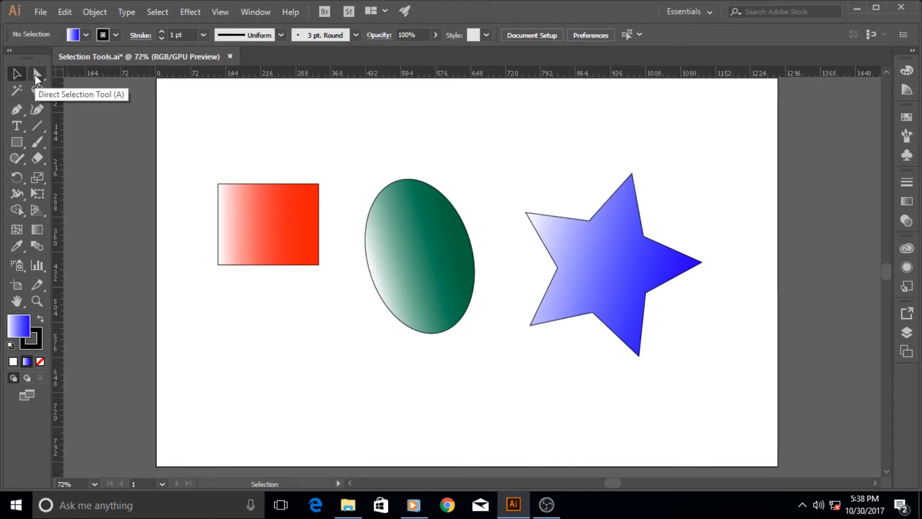
Step: Use the Direct Selection tool to select the rectangle, ellipse and star in turn, and return to the ellipse
click(36, 76)
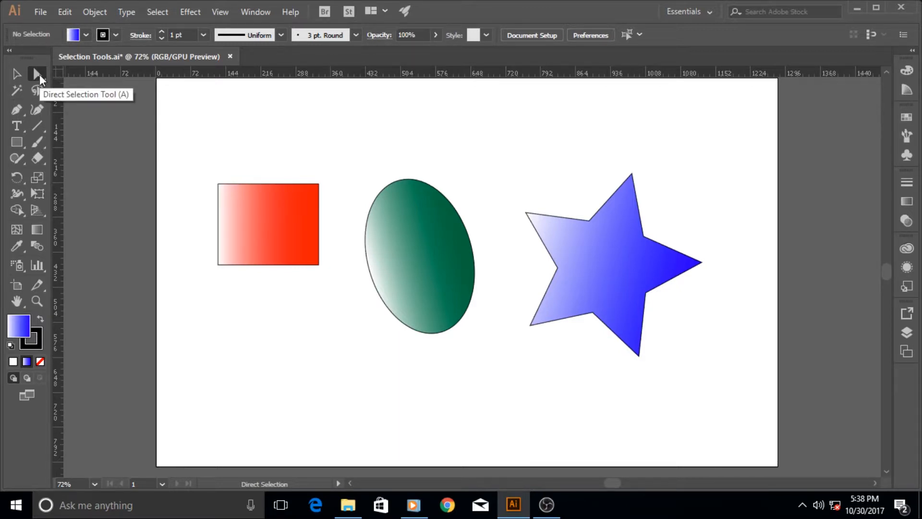
click(286, 208)
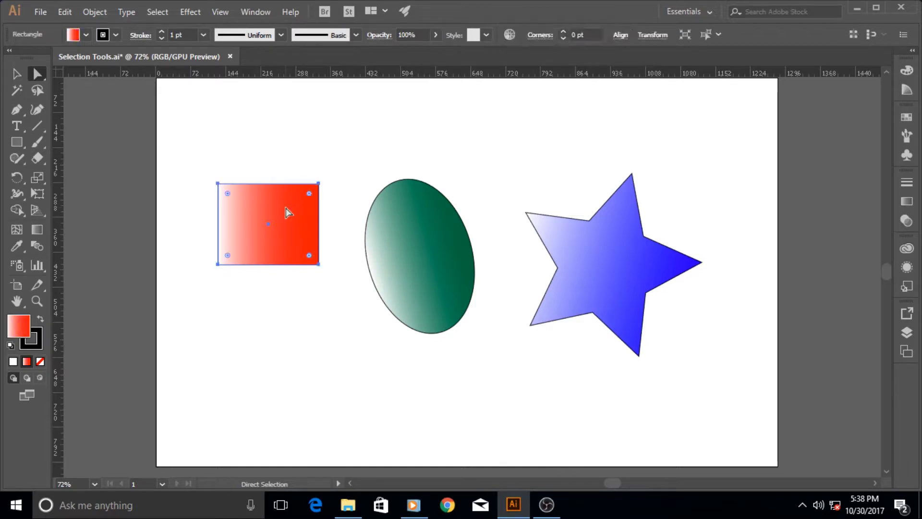
click(426, 227)
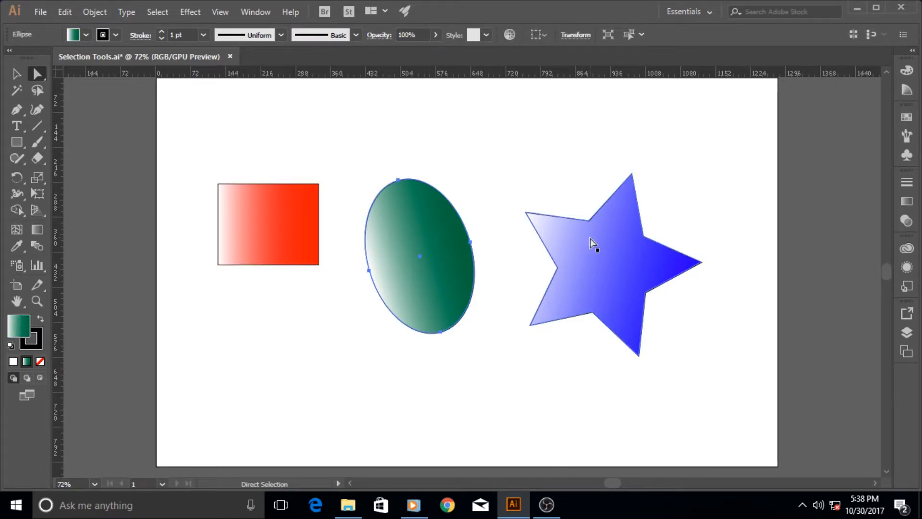
click(590, 238)
click(433, 227)
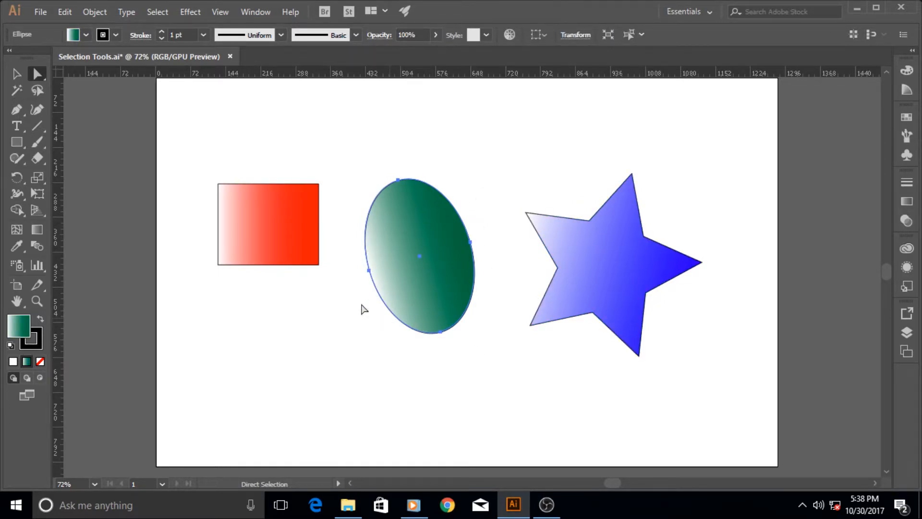
Step: Reshape the red rectangle by moving only its upper-right anchor point outward to about X 396 pt, Y 183 pt
click(296, 207)
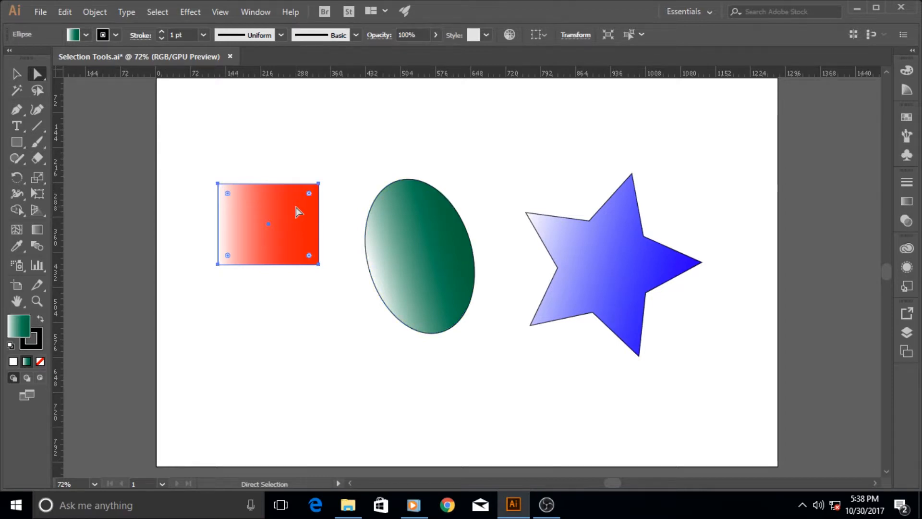
drag(319, 187, 319, 186)
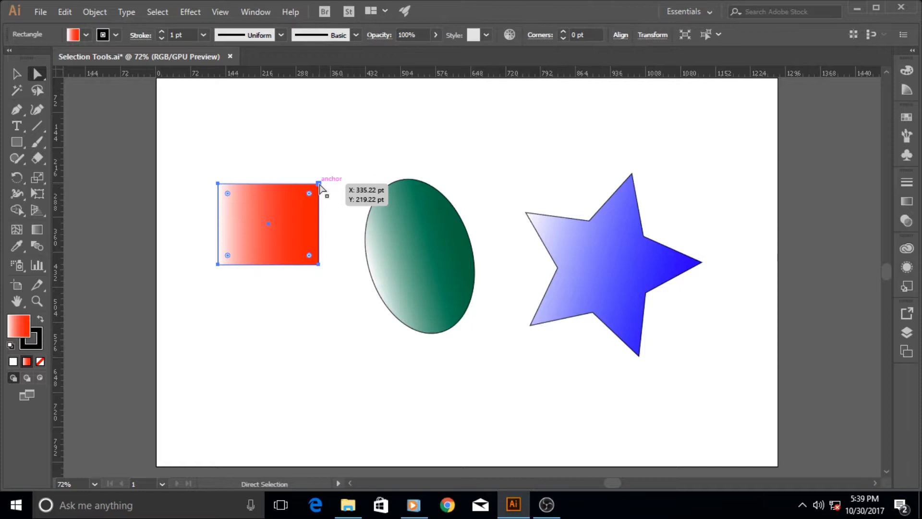
click(319, 184)
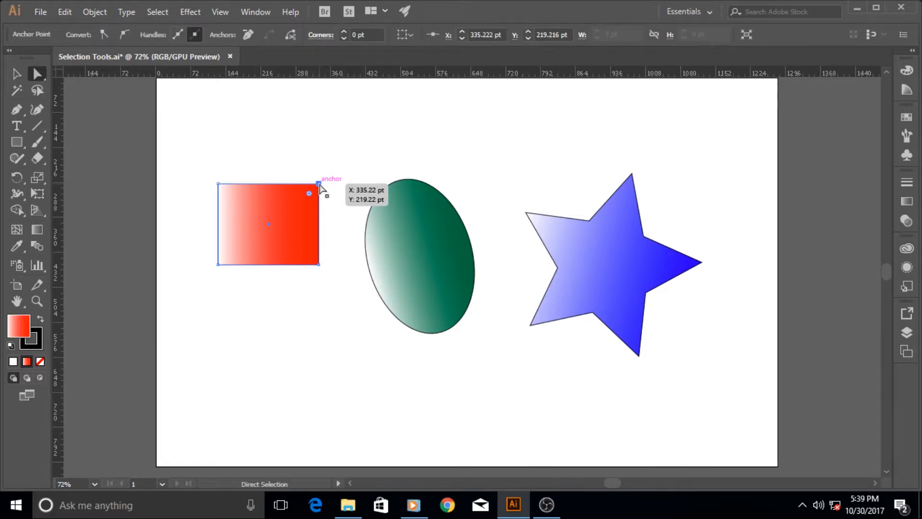
drag(319, 185, 349, 169)
Step: Enlarge the whole red shape with the Selection tool and reduce its height, placing its upper-right corner at about X 446 pt, Y 176 pt
click(18, 75)
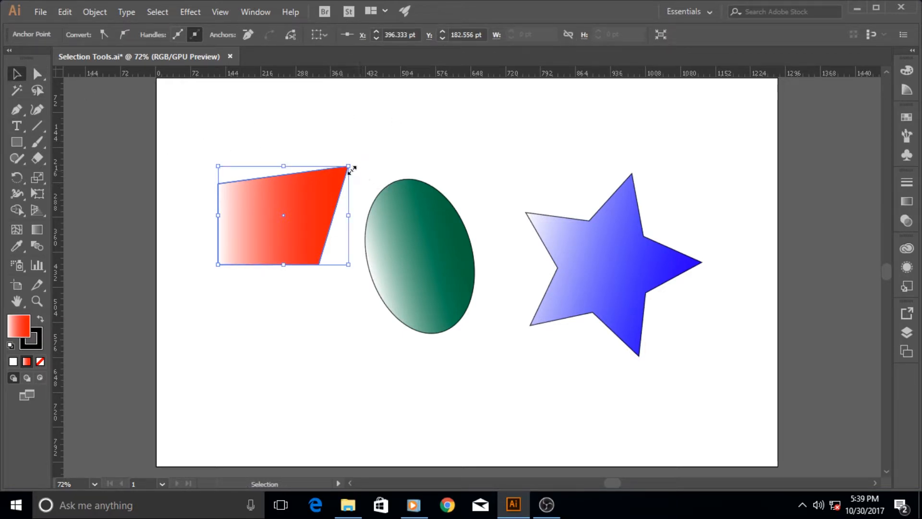
drag(351, 169, 416, 149)
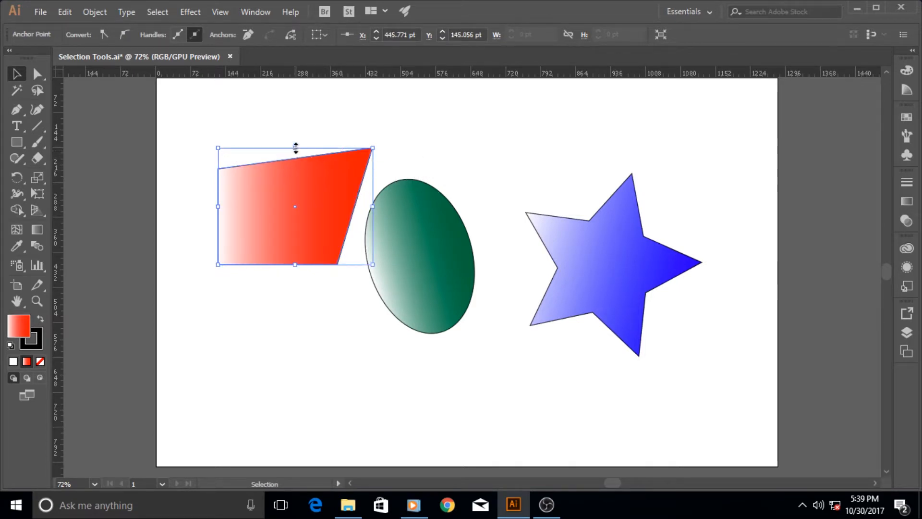
mouse_move(295, 148)
mouse_down()
mouse_move(297, 173)
mouse_move(296, 150)
mouse_move(296, 165)
mouse_up()
Step: Move the red shape's upper-left anchor to about X 185 pt, Y 269 pt, and round both upper corners, the right one to about 47.83 pt
click(37, 74)
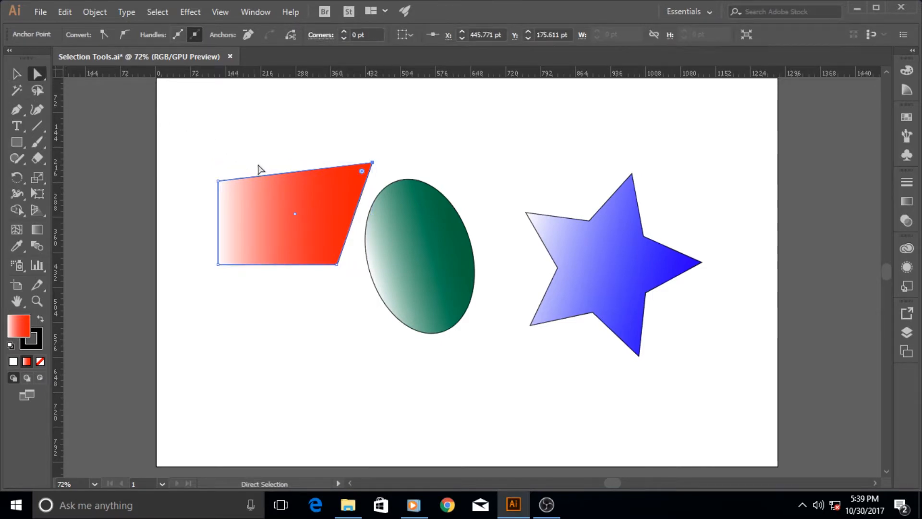
click(219, 181)
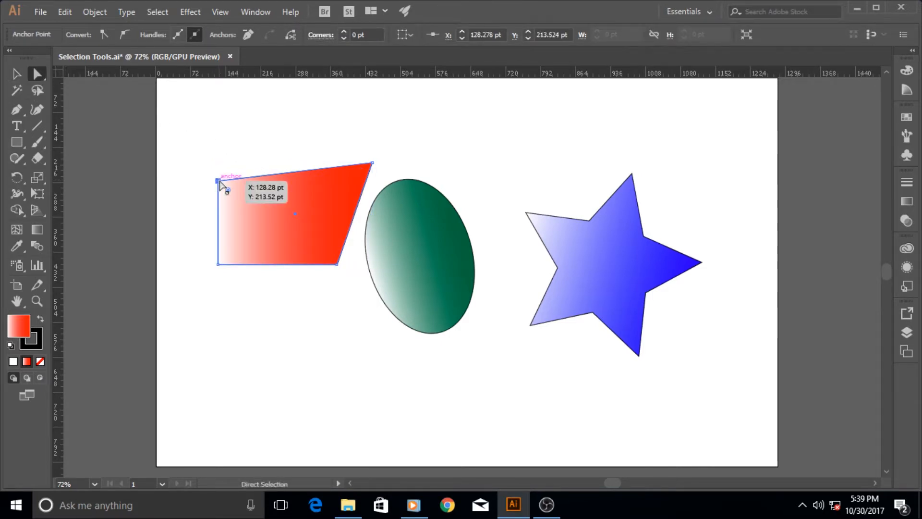
drag(220, 182, 246, 207)
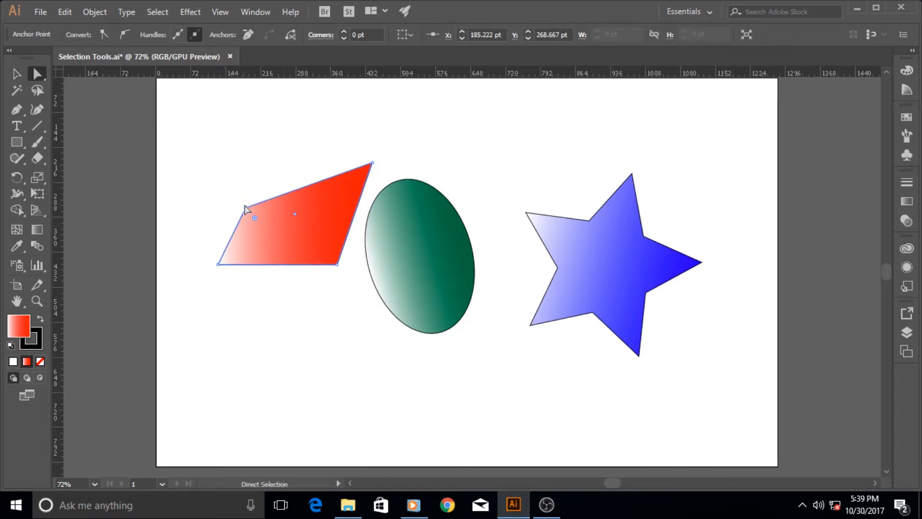
drag(255, 218, 357, 286)
drag(372, 163, 322, 215)
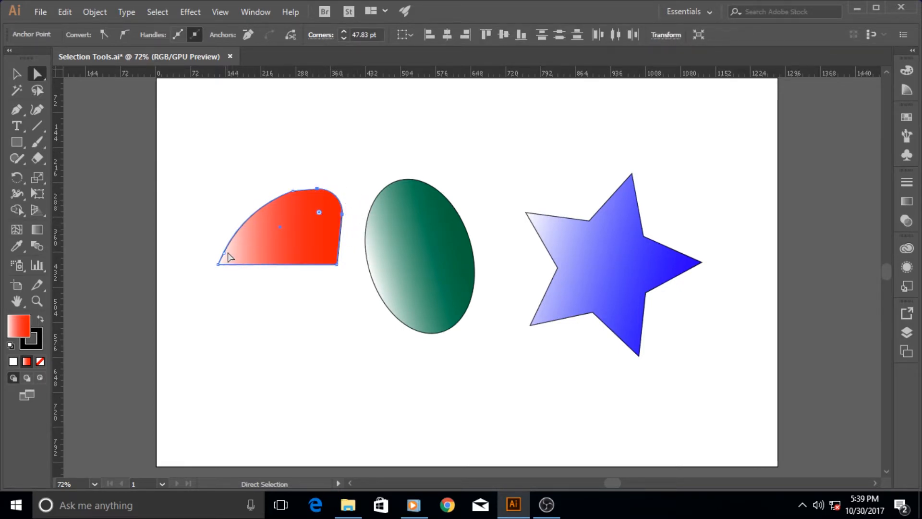
Step: Pull the direction handles of the red shape's left curve outward, and bend its rounded upper-right corner inward into a notch
drag(225, 257, 197, 226)
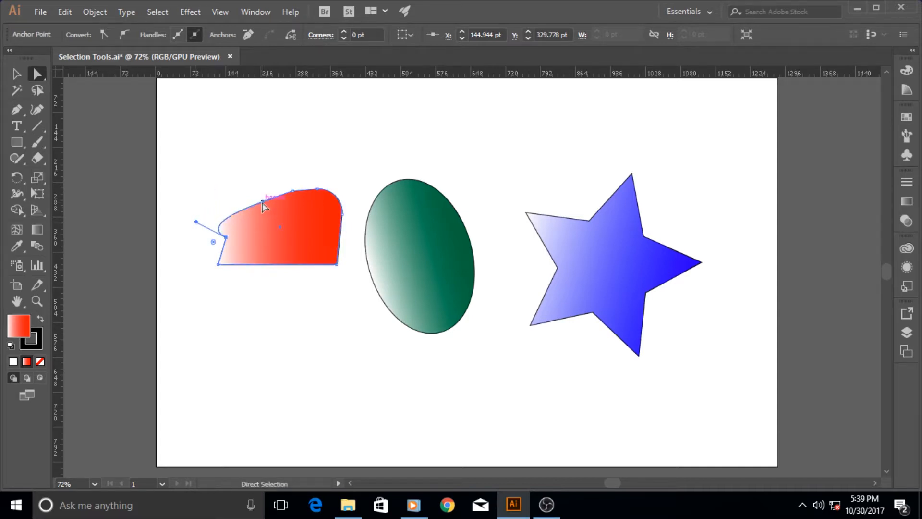
drag(263, 201, 283, 165)
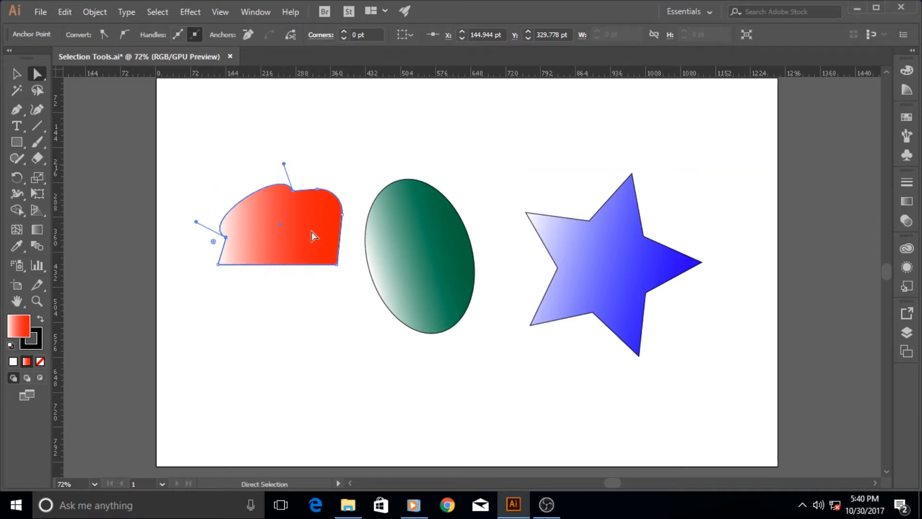
click(322, 281)
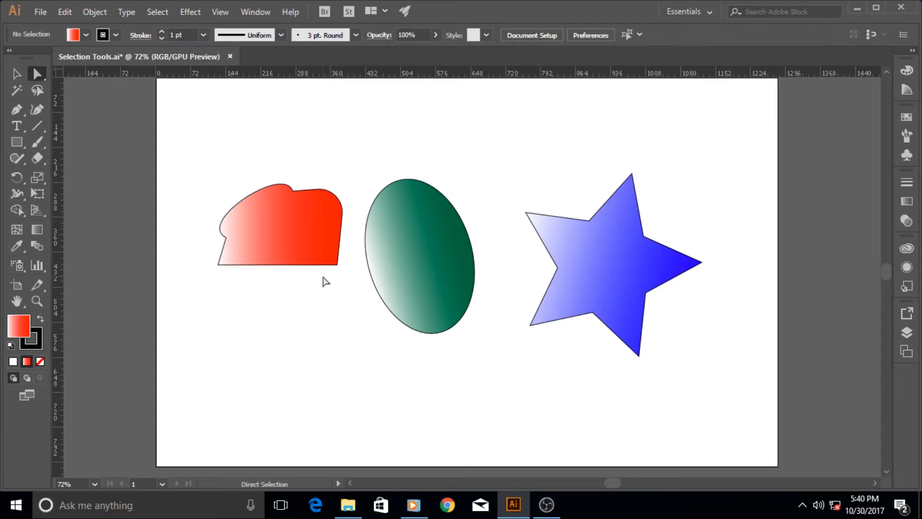
click(344, 201)
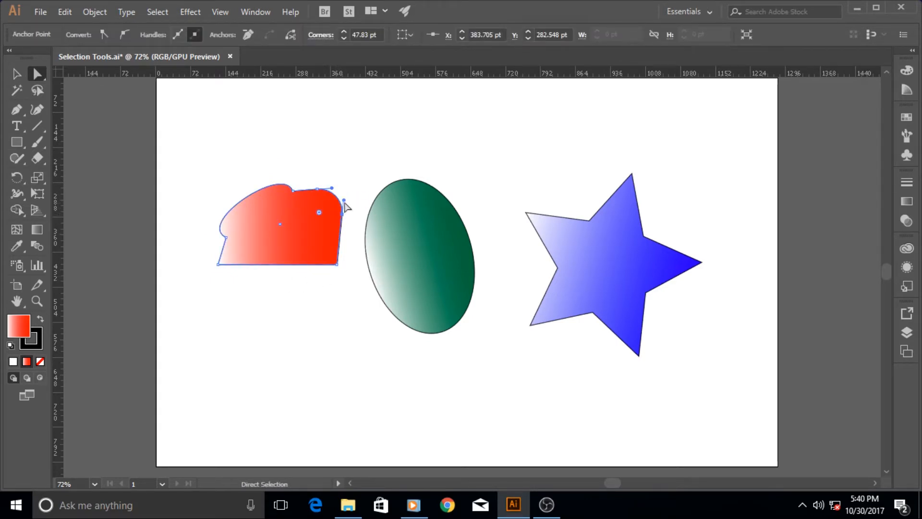
drag(344, 201, 305, 207)
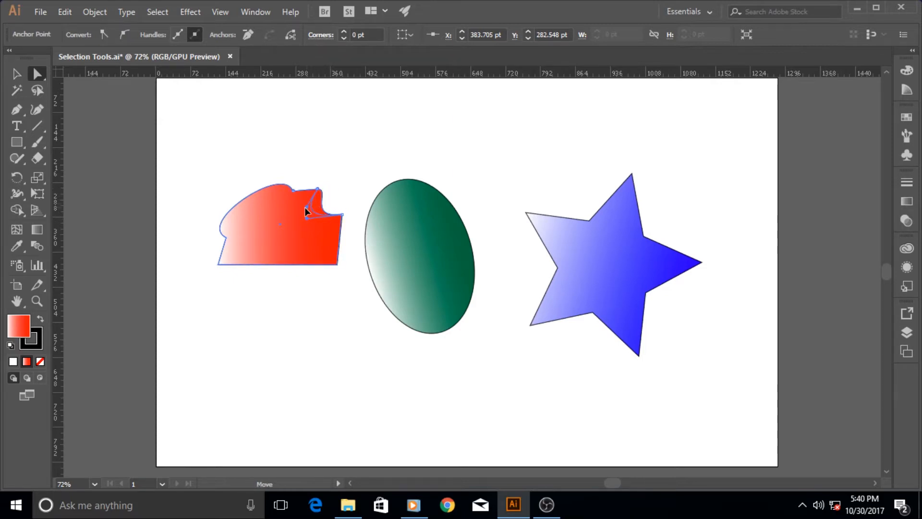
Step: Round all corners of the blue star together with a radius of about 30.62 pt, and deselect it
click(398, 222)
click(574, 251)
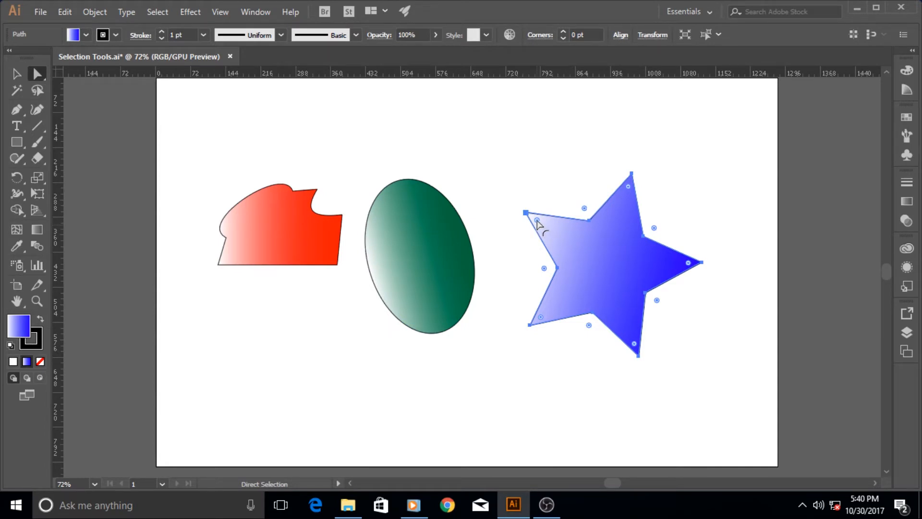
drag(537, 222, 552, 234)
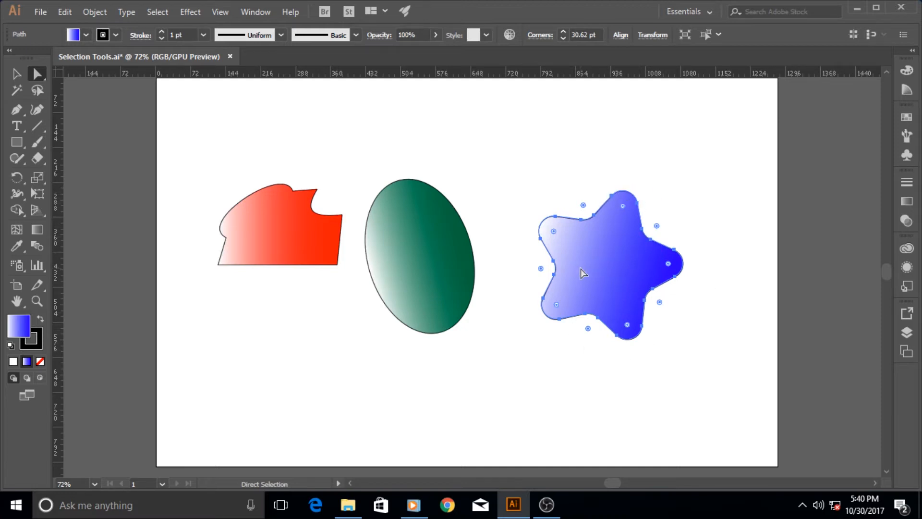
click(518, 179)
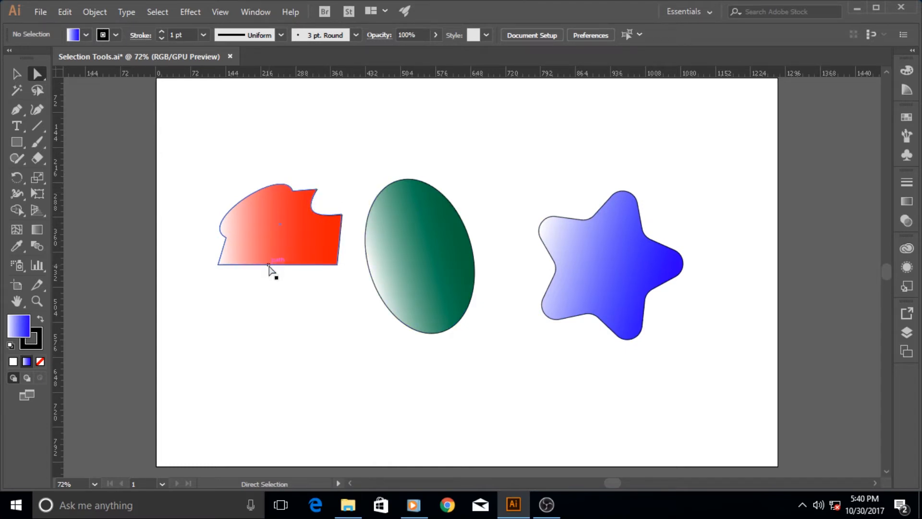
Step: Round the two right-hand corners of the red shape together with a radius of about 46.16 pt, and deselect it
click(296, 268)
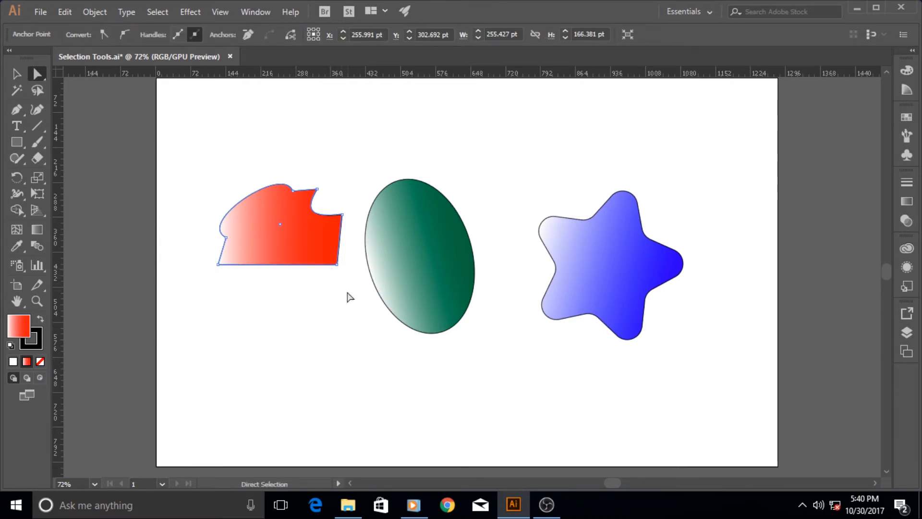
drag(345, 301, 204, 249)
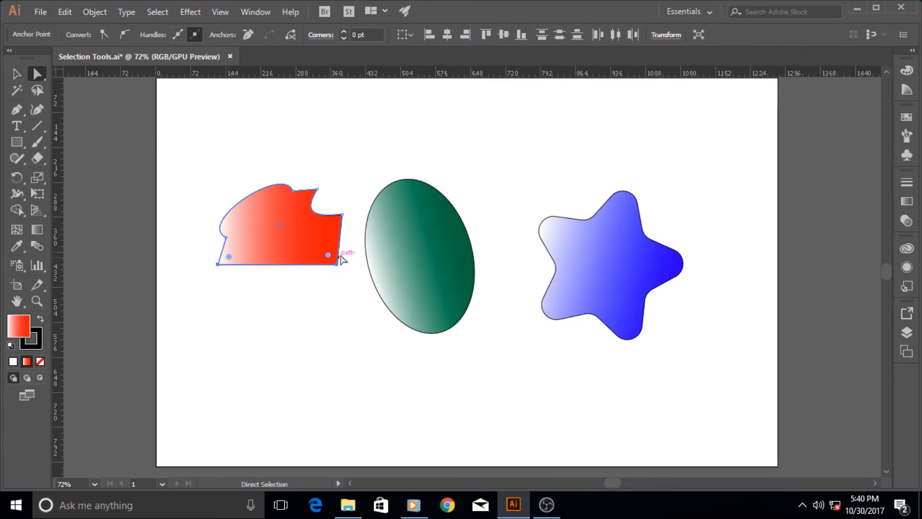
drag(363, 204, 307, 253)
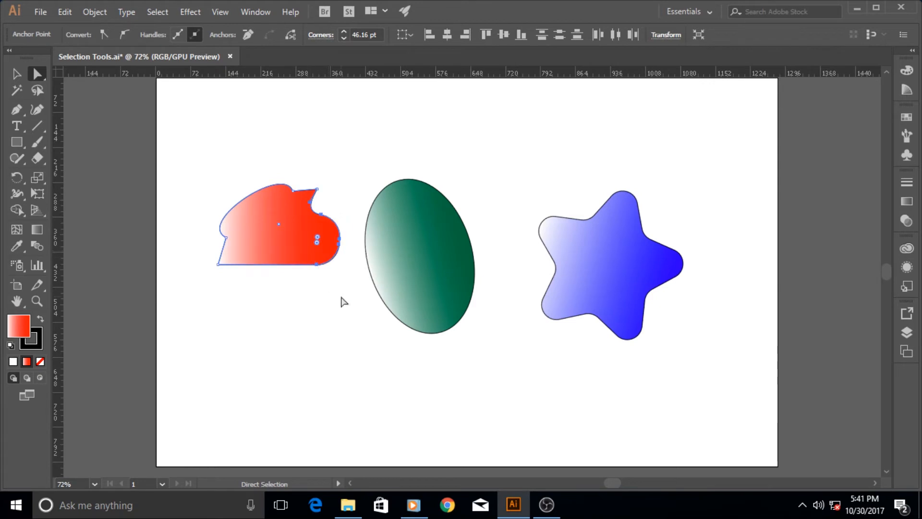
click(342, 294)
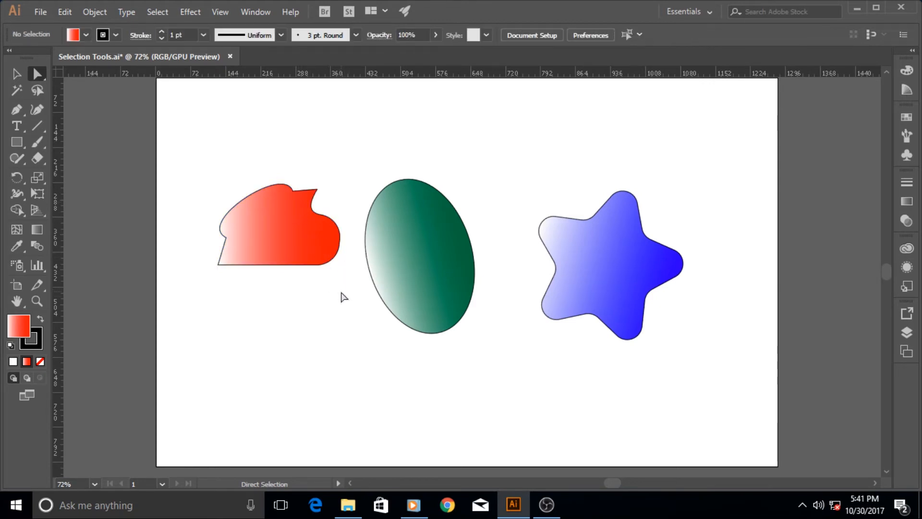
Step: Reshape the green ellipse with its direction handles, curving the upper-right side inward and stretching the left and right sides outward
click(413, 235)
drag(398, 180, 389, 164)
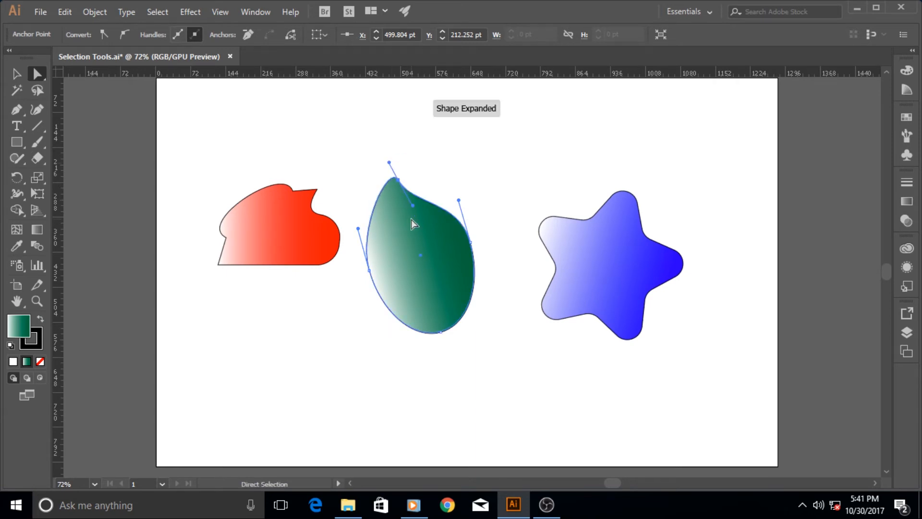
drag(412, 207, 421, 264)
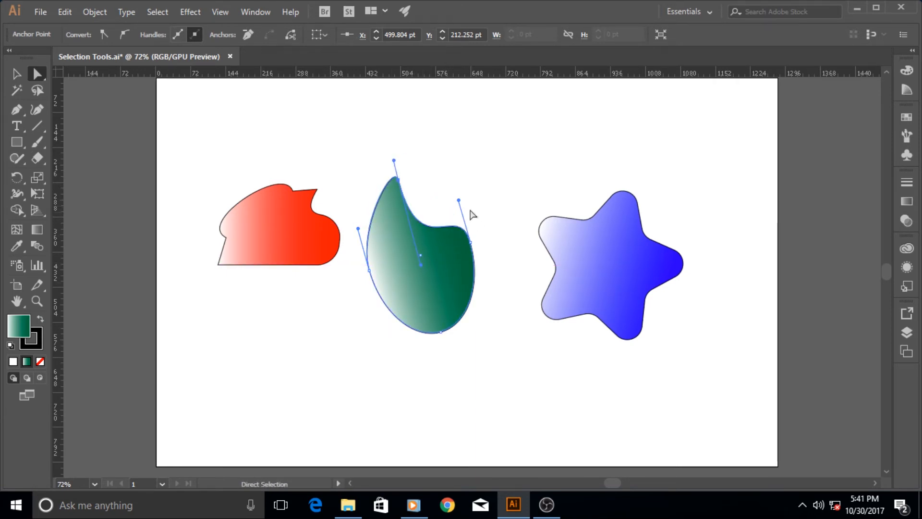
drag(459, 200, 516, 214)
drag(363, 231, 327, 275)
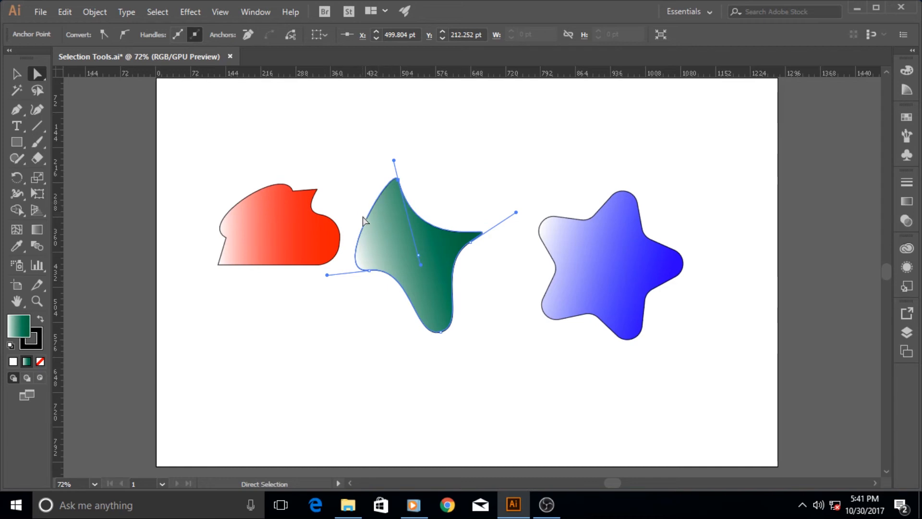
Step: Try twisting the green shape further with its top and left direction handles, undo those changes and deselect it
drag(367, 214, 390, 226)
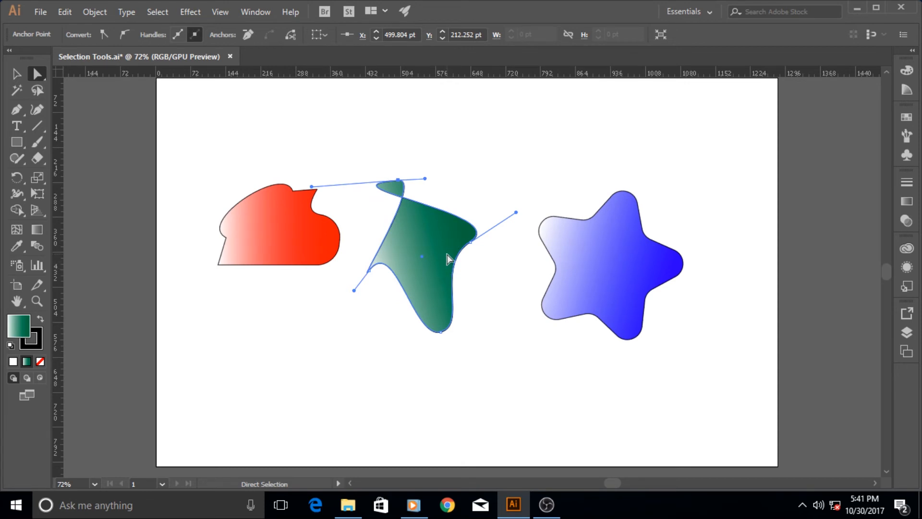
key(ctrl+z)
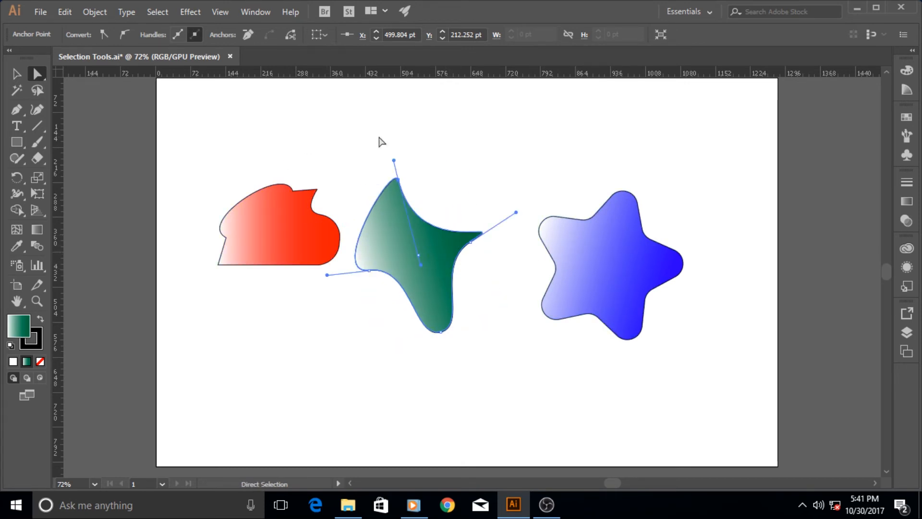
click(550, 190)
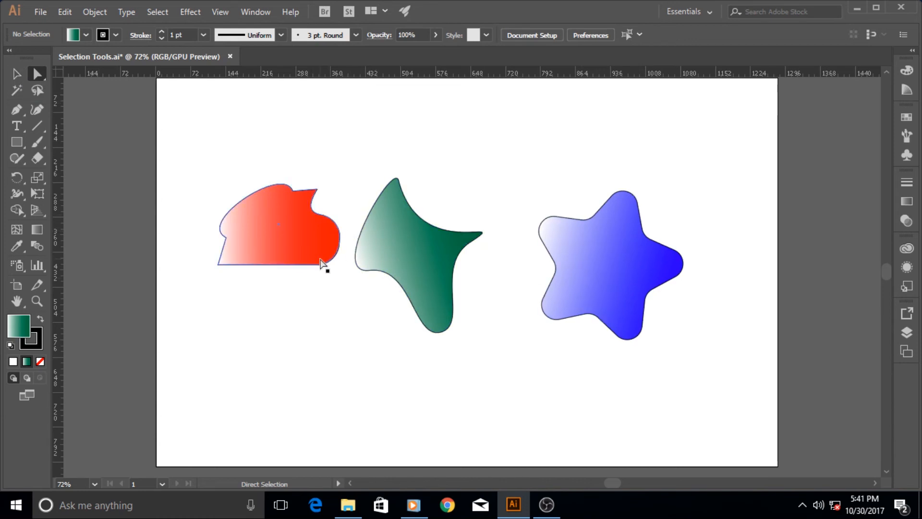
click(26, 143)
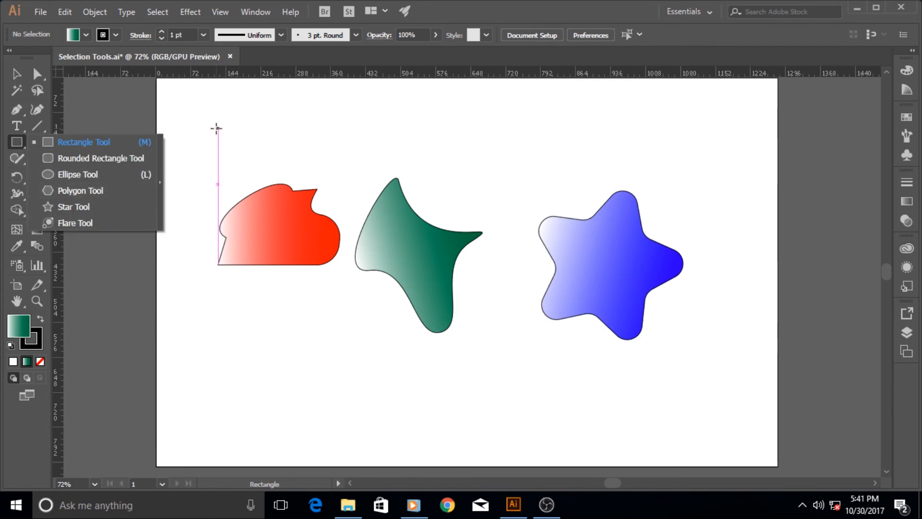
click(197, 136)
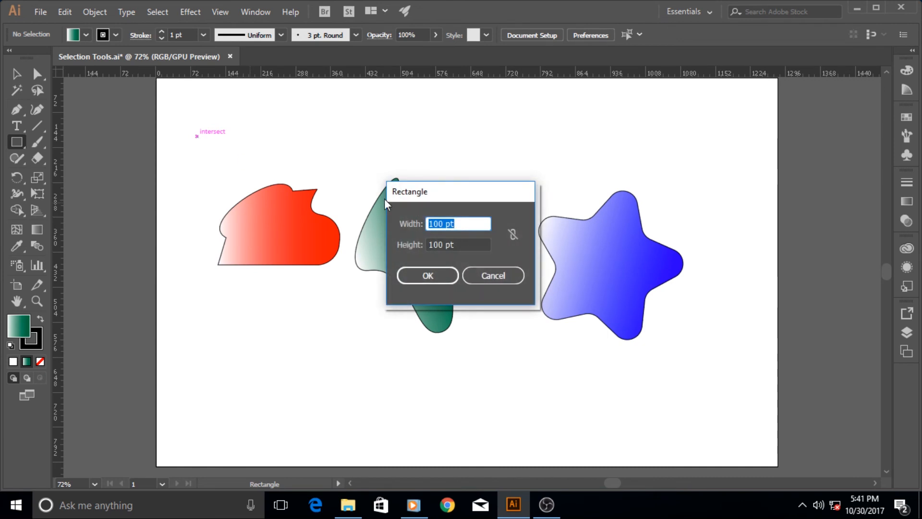
click(490, 277)
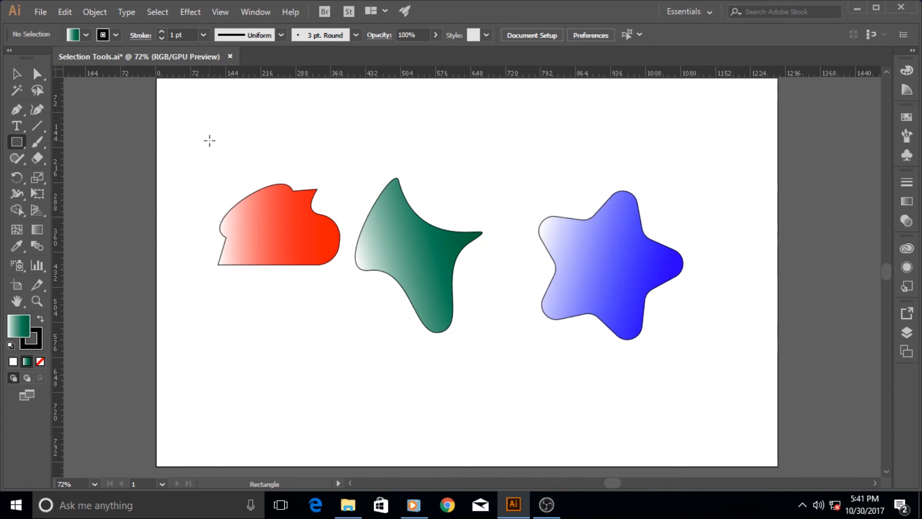
Step: Activate the Selection tool and the Direct Selection tool in turn, and minimize the Illustrator window
click(16, 74)
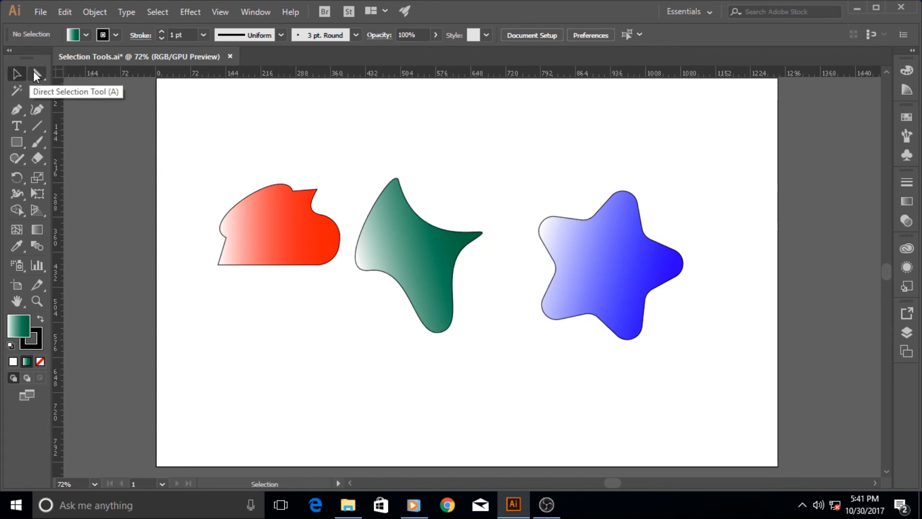
click(36, 76)
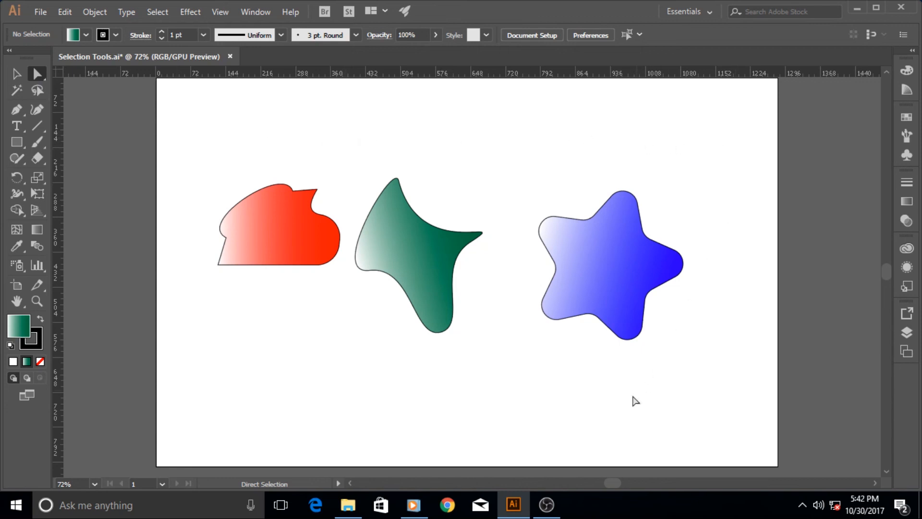
click(519, 497)
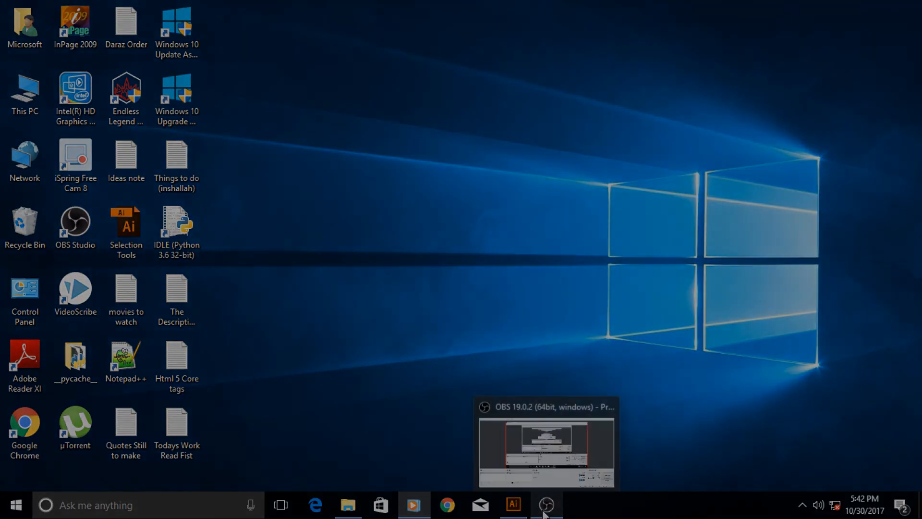